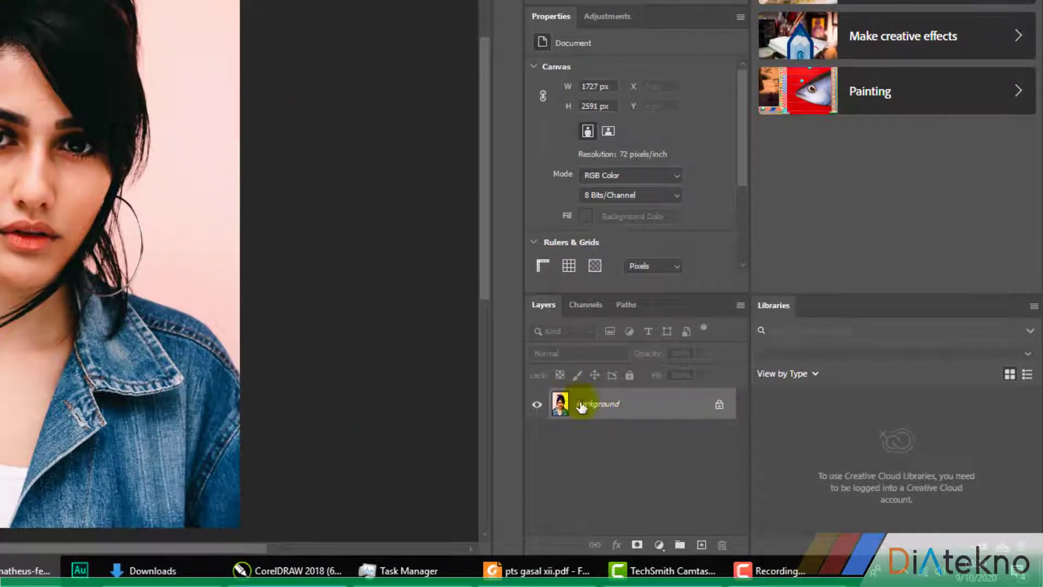
# Convert the Background layer to a smart object and open it in the Liquify filter
pyautogui.rightClick(616, 409)
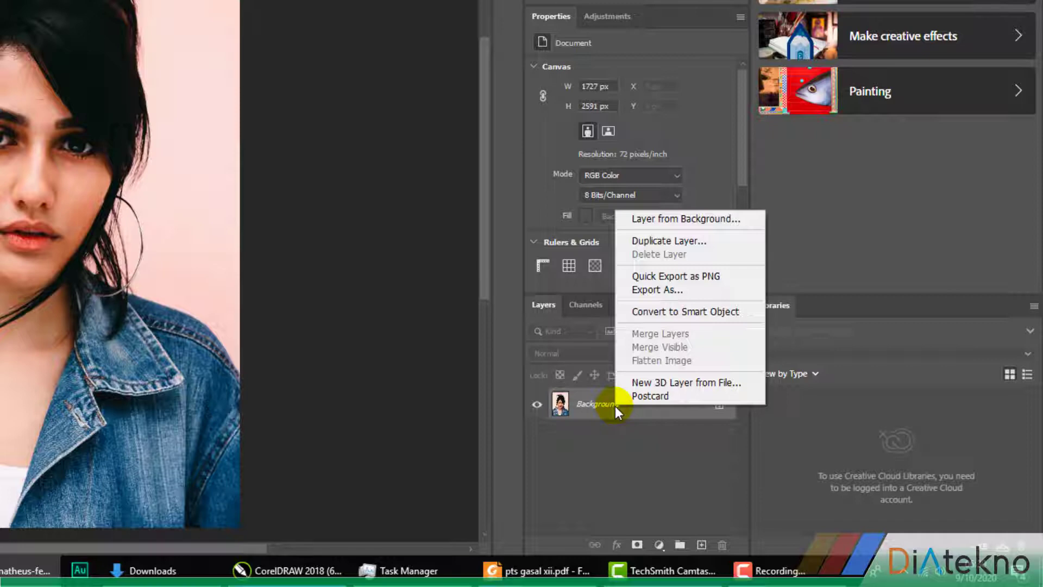
pyautogui.click(669, 312)
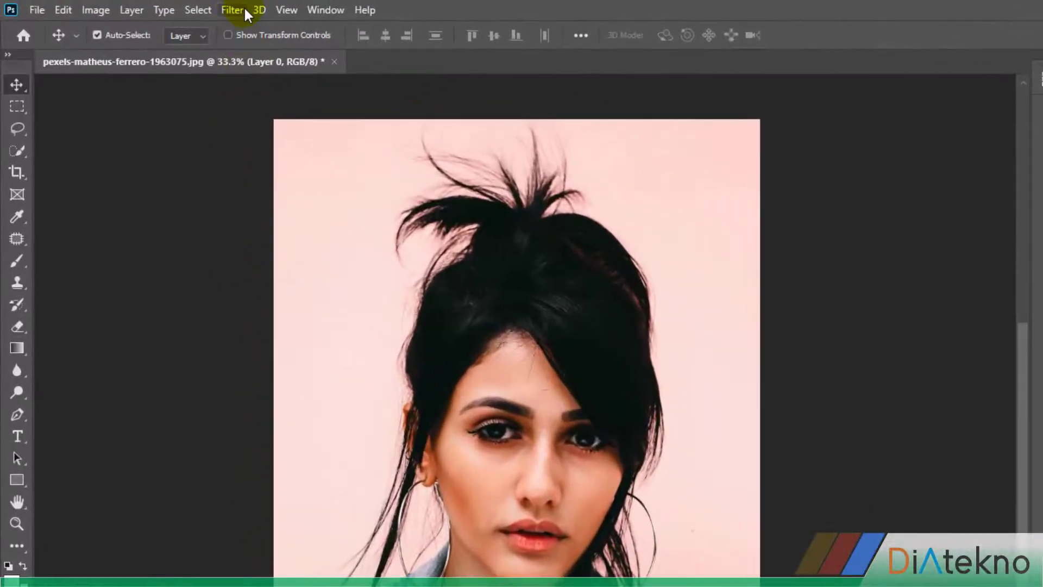
pyautogui.click(232, 9)
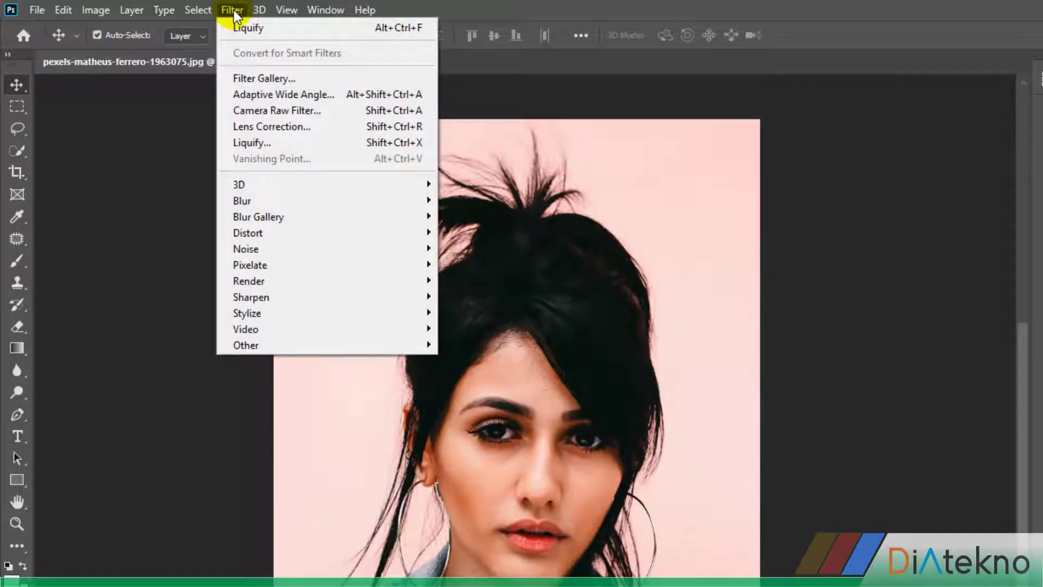
pyautogui.click(247, 142)
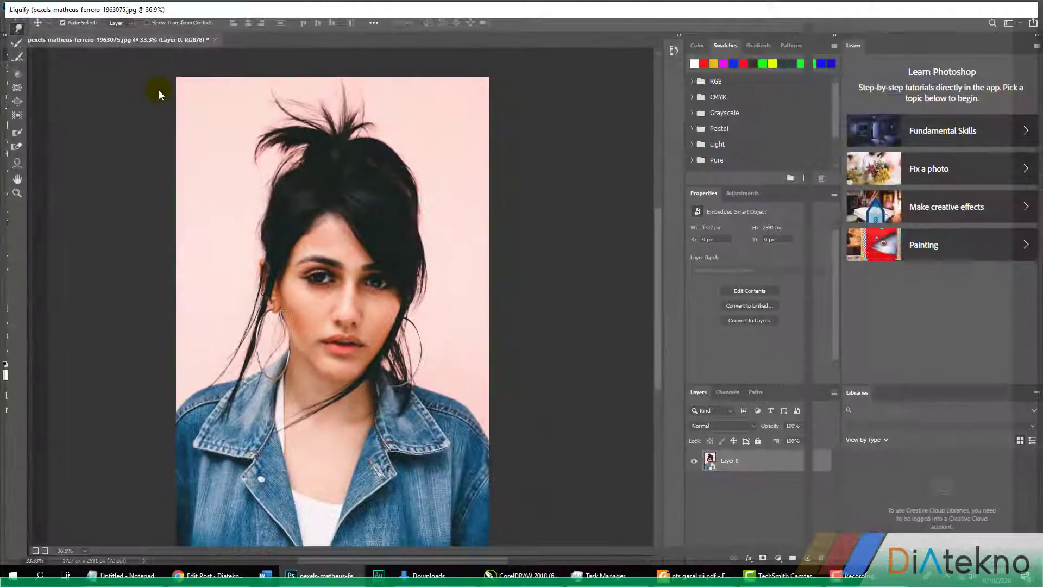
# Widen the face outline to a Face Width of 100 with the Face tool
pyautogui.press('a')
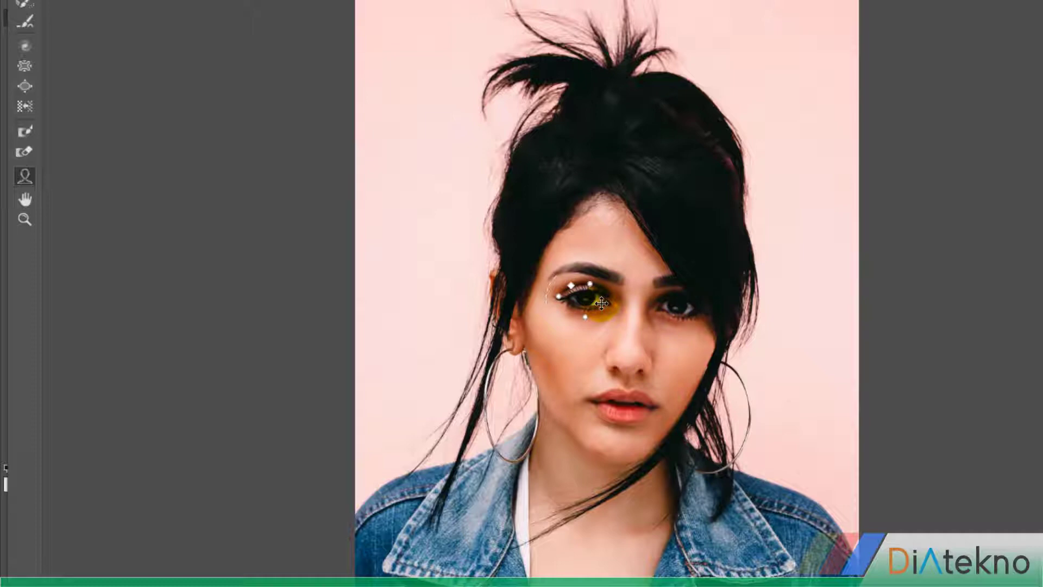
pyautogui.keyDown('ctrl'); pyautogui.click(614, 308); pyautogui.keyUp('ctrl')
pyautogui.hotkey('ctrl', '+')
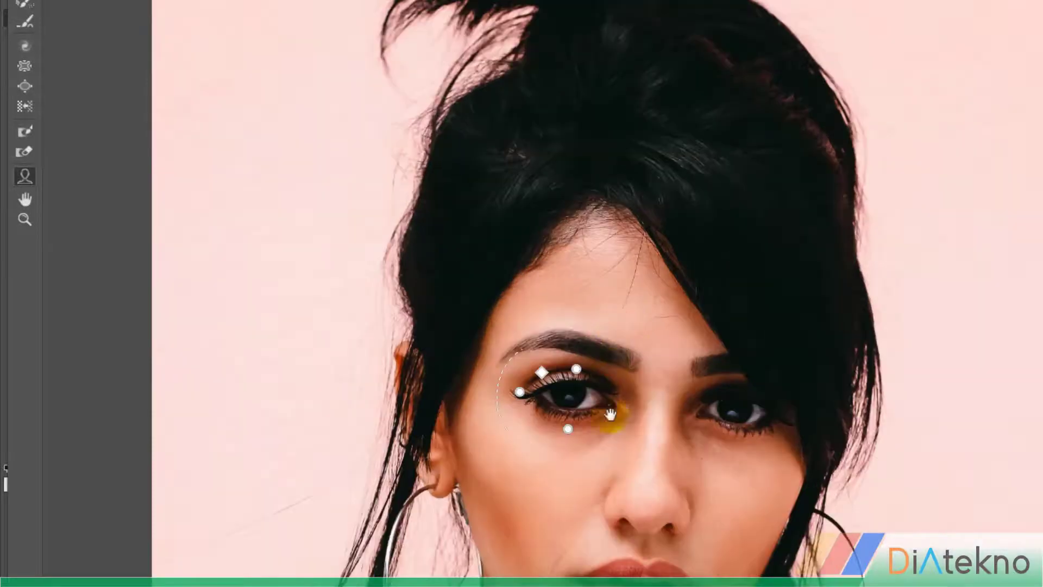
pyautogui.moveTo(609, 464); pyautogui.dragTo(607, 411)
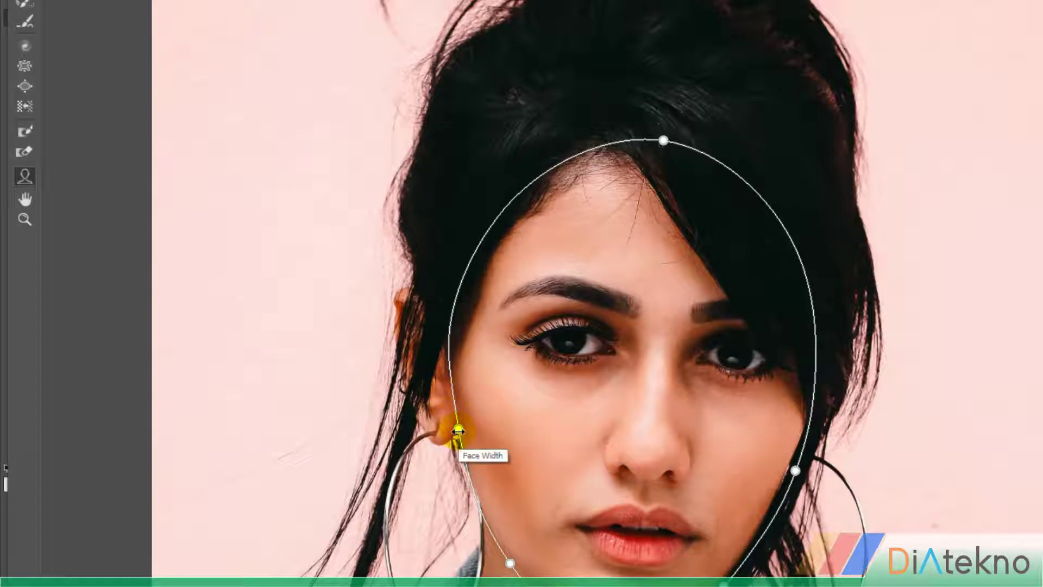
pyautogui.moveTo(459, 433); pyautogui.dragTo(408, 470)
# Narrow both eyes to Eye Width -100, set Eye Tilt to -68 and -66, and reduce the second eye's height to -87
pyautogui.moveTo(524, 338)
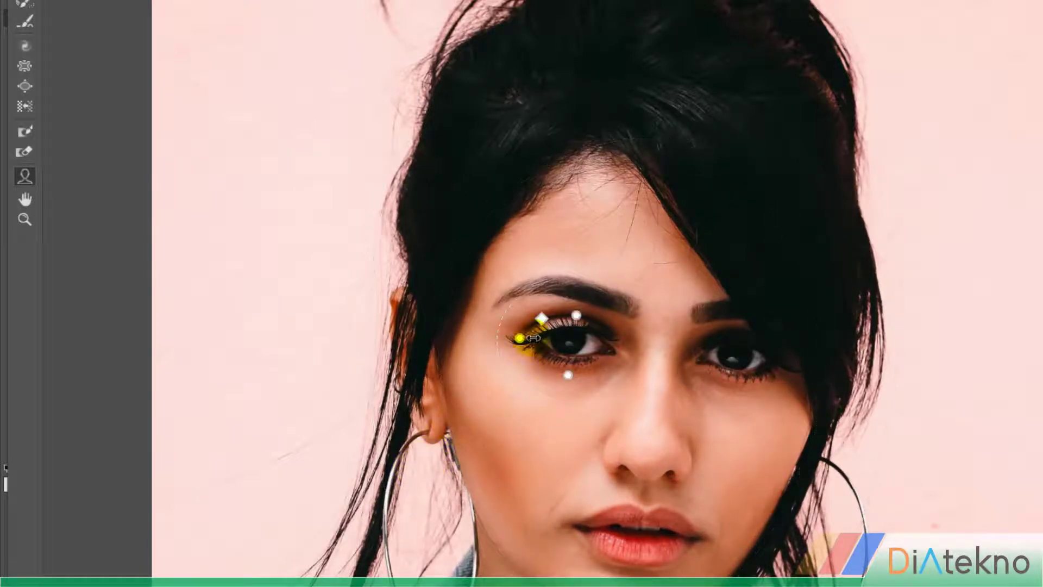
pyautogui.moveTo(517, 340); pyautogui.dragTo(495, 344)
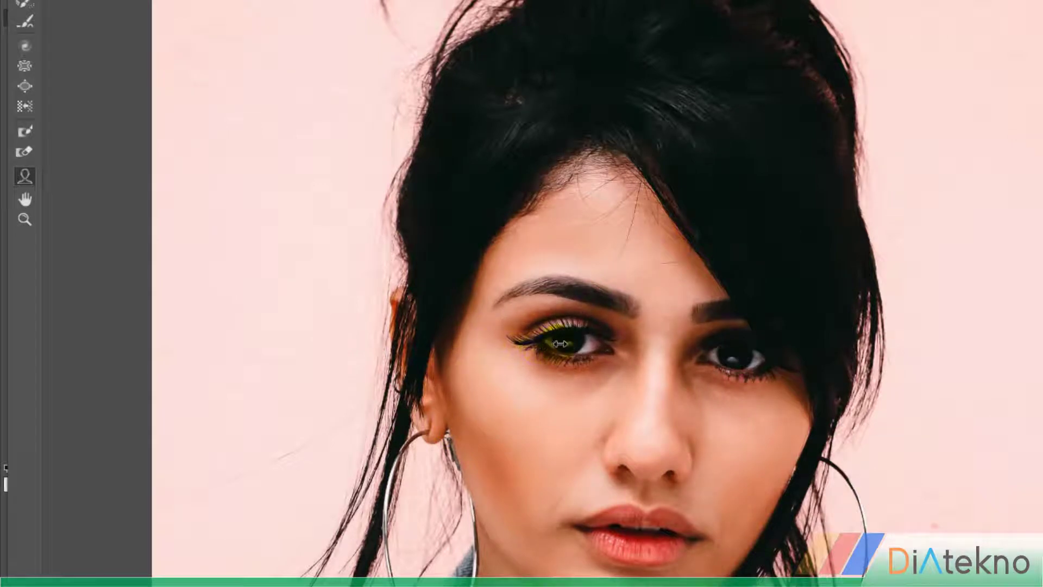
pyautogui.moveTo(758, 345)
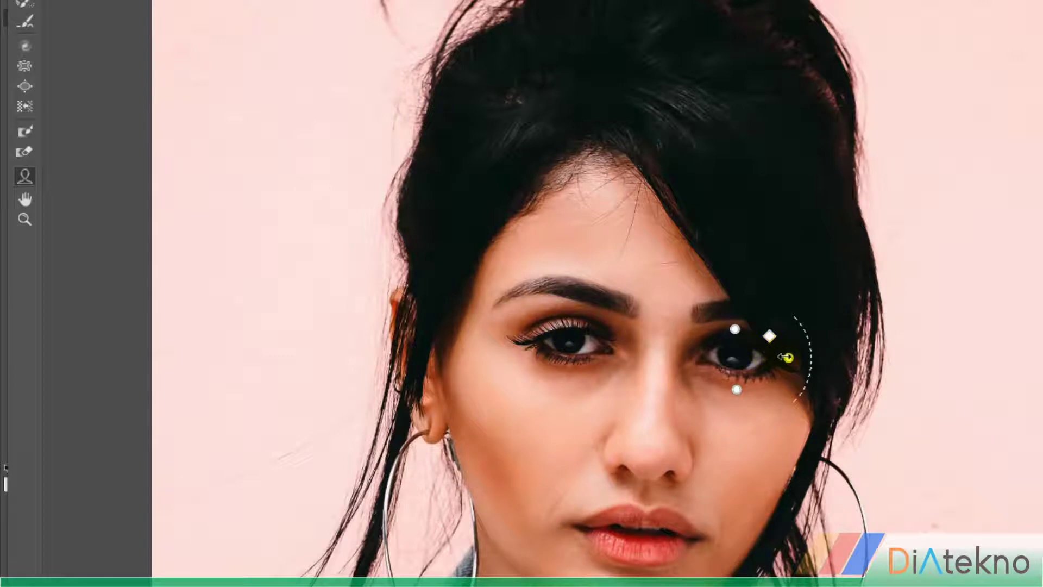
pyautogui.moveTo(786, 358); pyautogui.dragTo(753, 357)
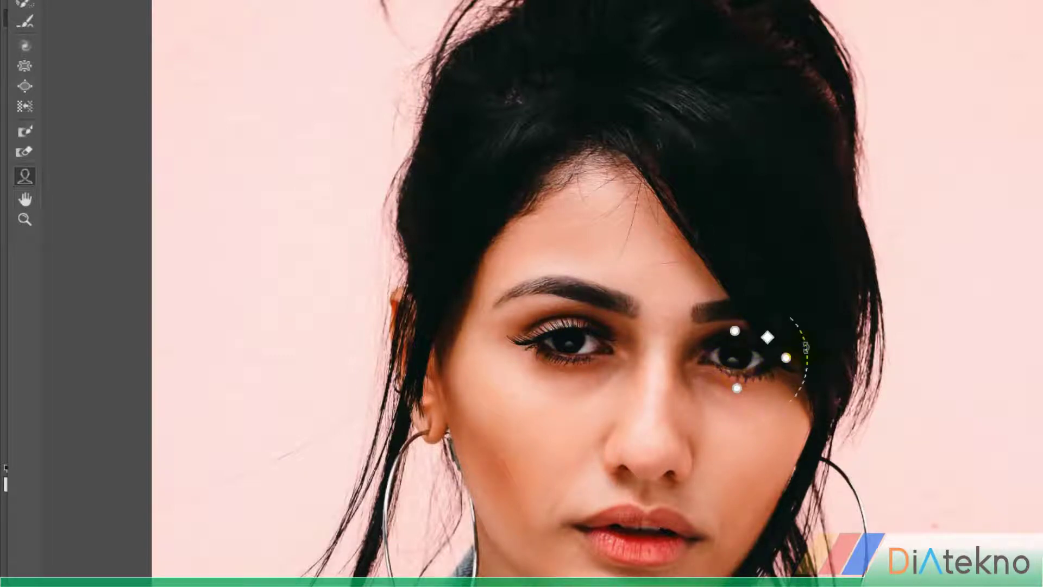
pyautogui.moveTo(807, 346)
pyautogui.mouseDown()
pyautogui.moveTo(808, 336)
pyautogui.moveTo(808, 356)
pyautogui.mouseUp()
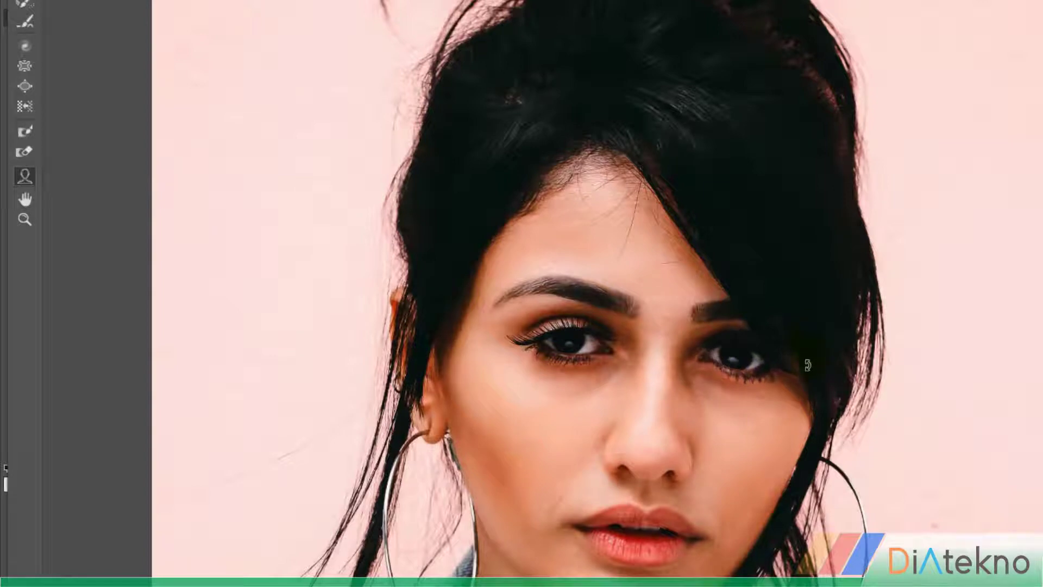
pyautogui.moveTo(559, 338)
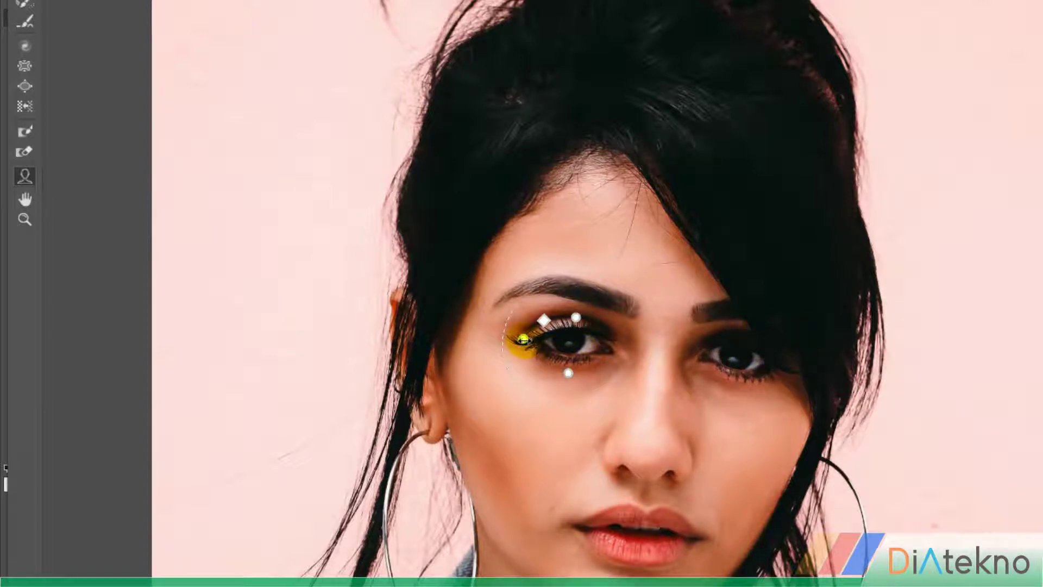
pyautogui.moveTo(496, 333); pyautogui.dragTo(493, 348)
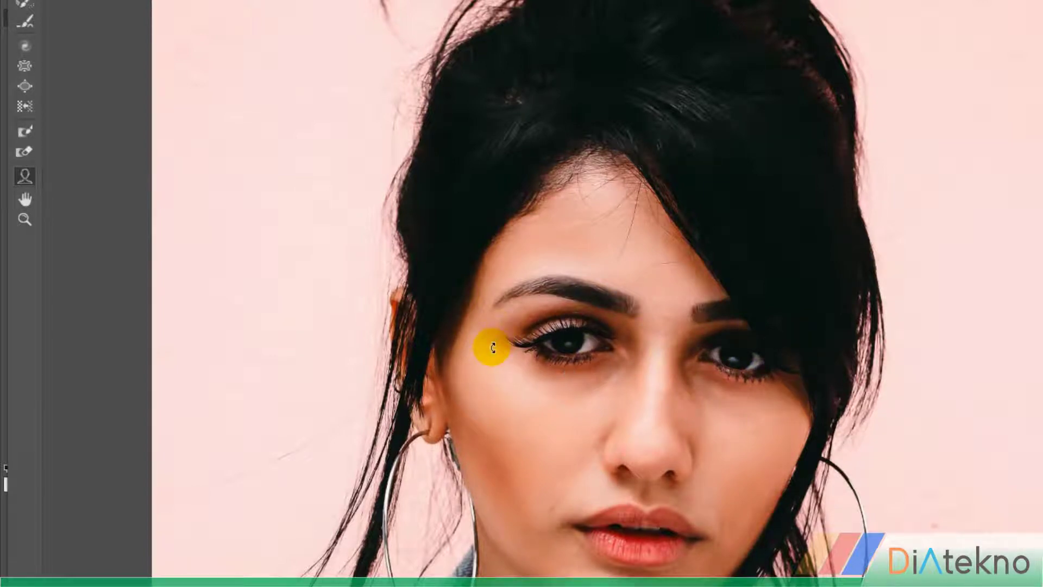
# Reshape the facial features on the image to Nose Height 84, Upper Lip -100, Lower Lip 100 and Forehead -100
pyautogui.moveTo(648, 483)
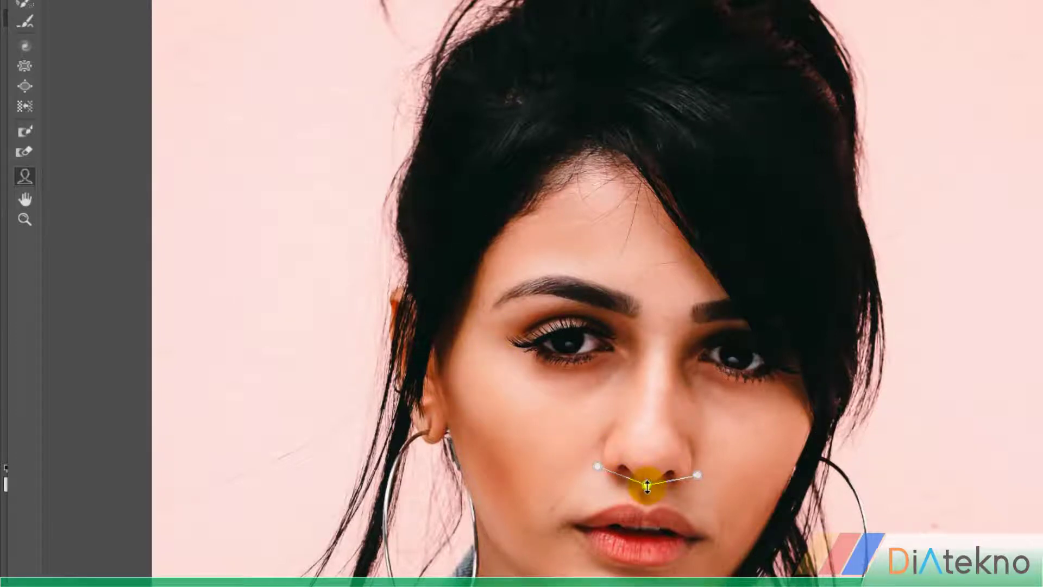
pyautogui.moveTo(648, 485); pyautogui.dragTo(647, 464)
pyautogui.moveTo(647, 533)
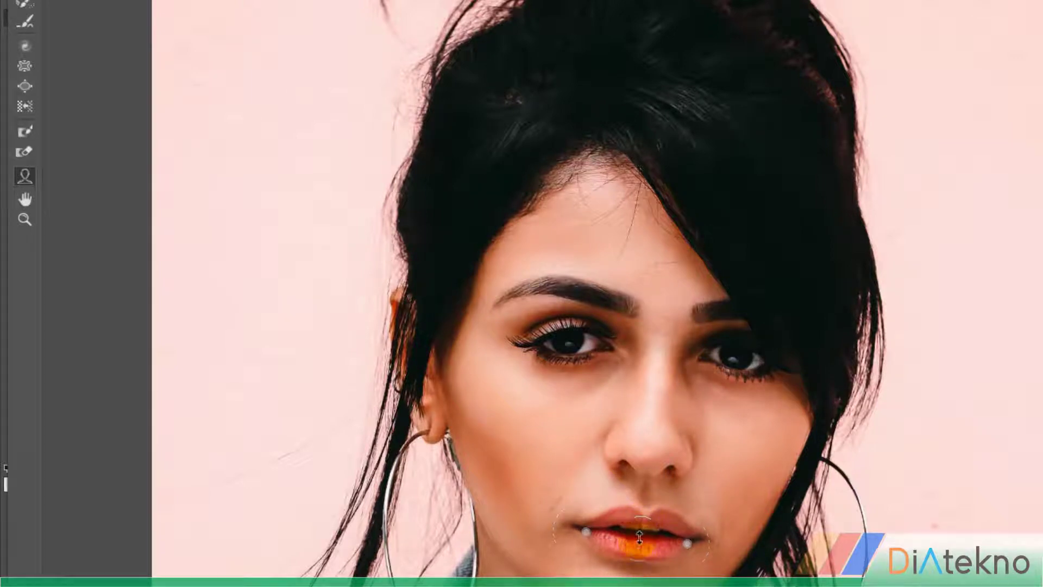
pyautogui.moveTo(787, 457)
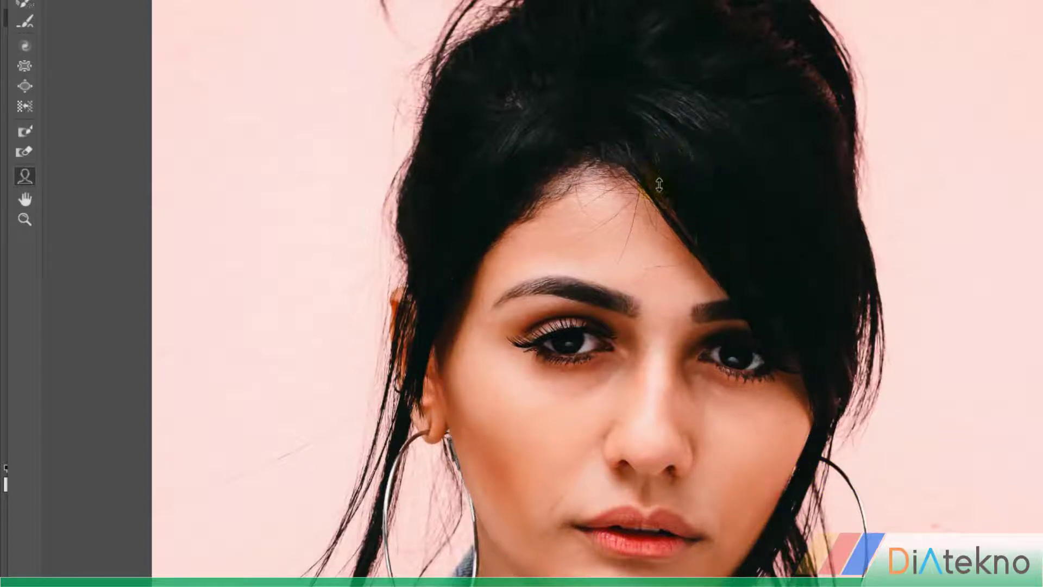
pyautogui.moveTo(657, 190)
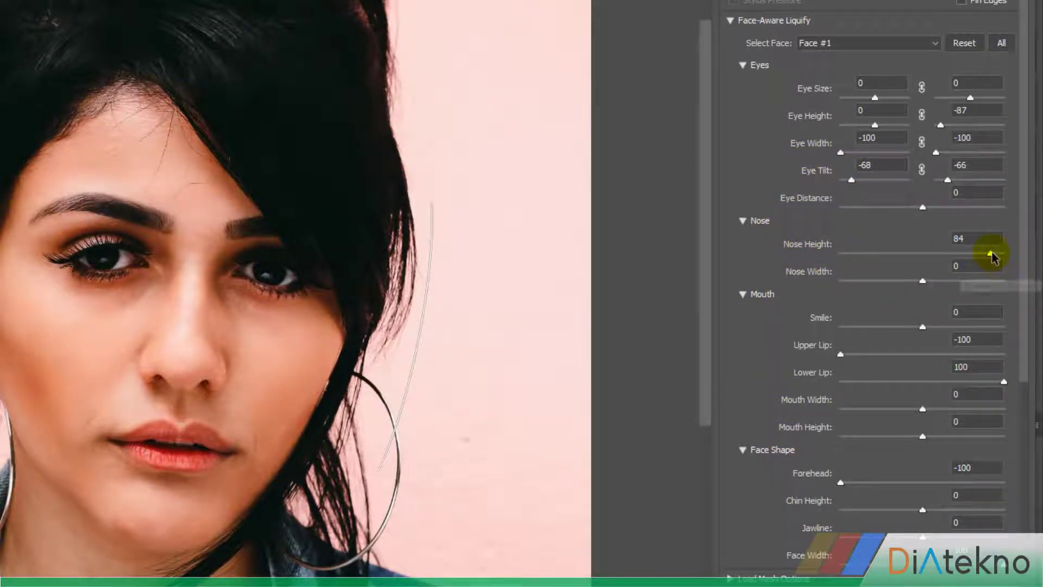
# Set Nose Height to -44, Nose Width to 100 and Smile to 100, and apply the Liquify filter
pyautogui.moveTo(992, 254); pyautogui.dragTo(854, 287)
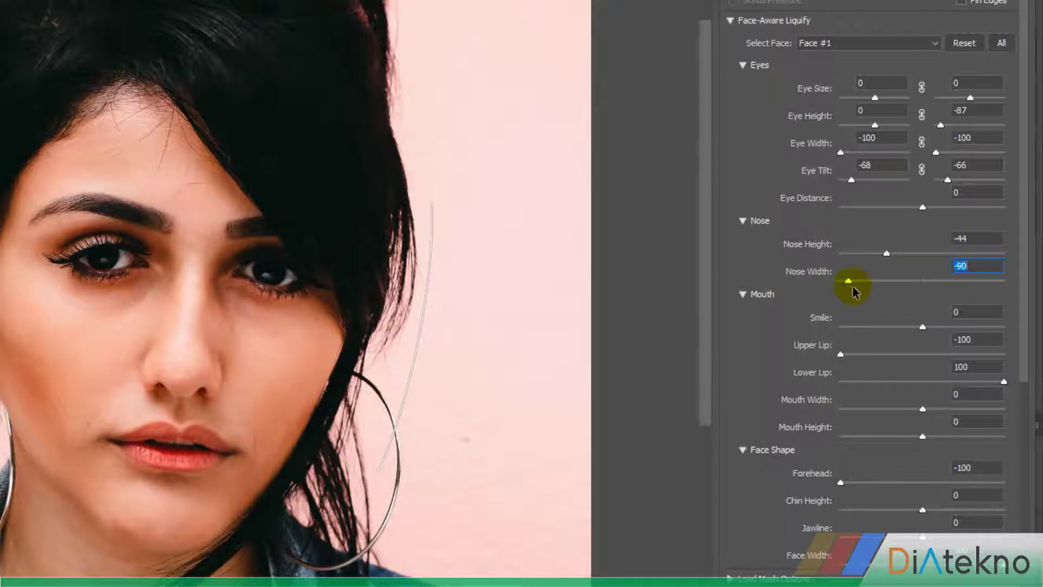
pyautogui.moveTo(931, 280); pyautogui.dragTo(1038, 283)
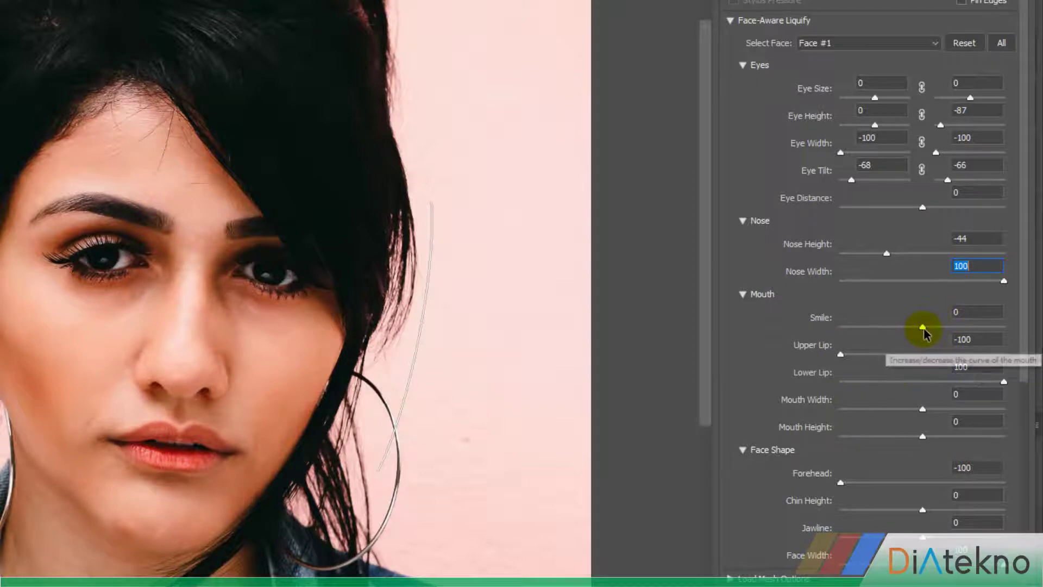
pyautogui.moveTo(923, 328); pyautogui.dragTo(1021, 331)
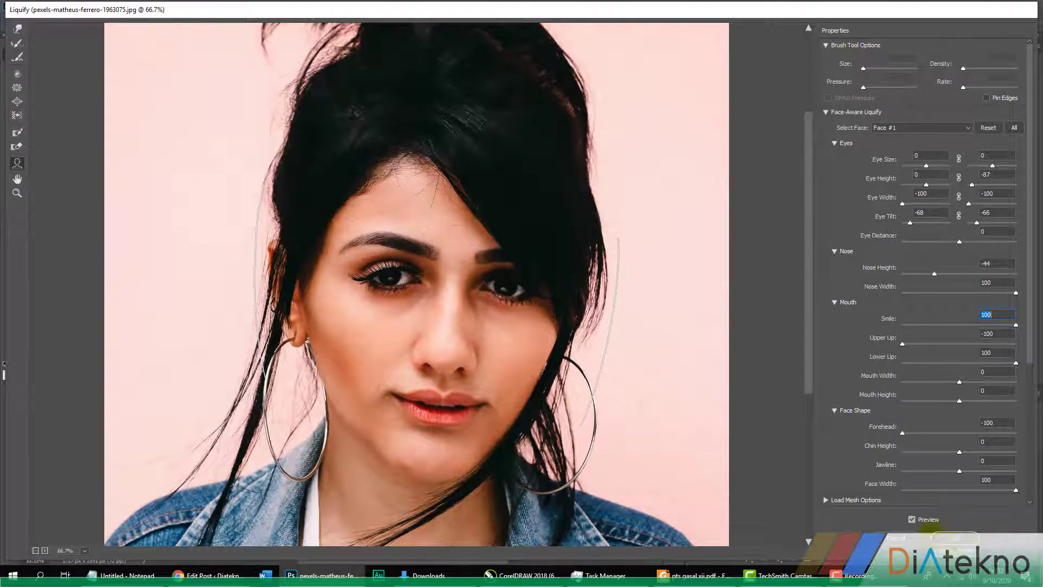
pyautogui.click(957, 540)
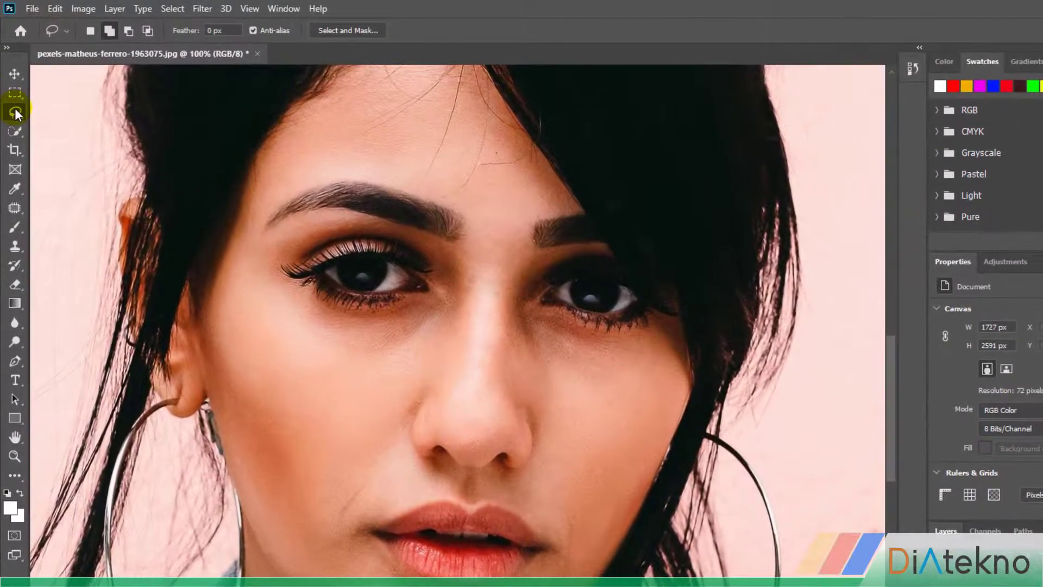
# Select the area around the nose and mouth with the Lasso tool and copy it to a new layer
pyautogui.click(12, 84)
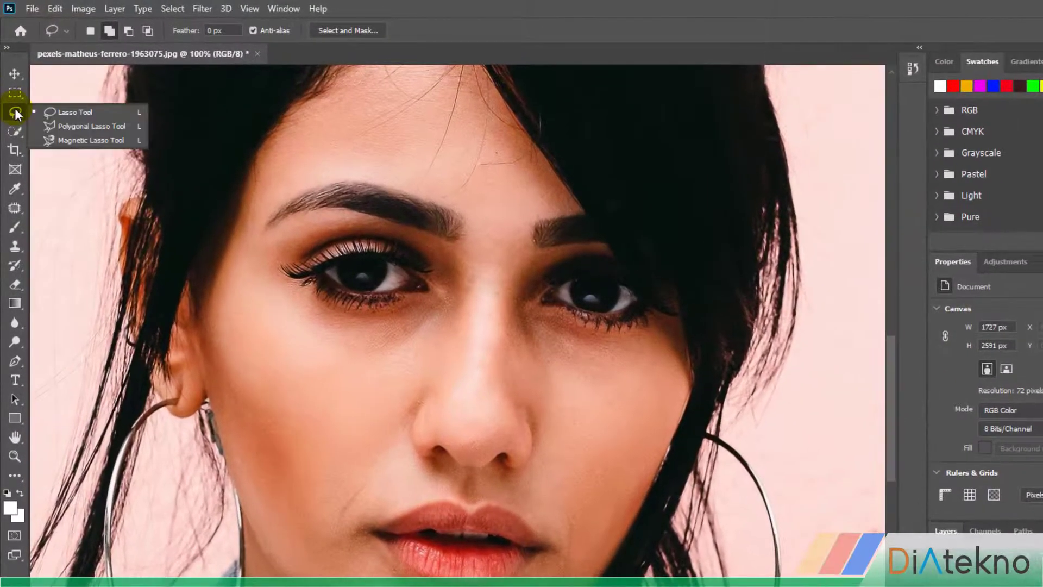
pyautogui.click(74, 112)
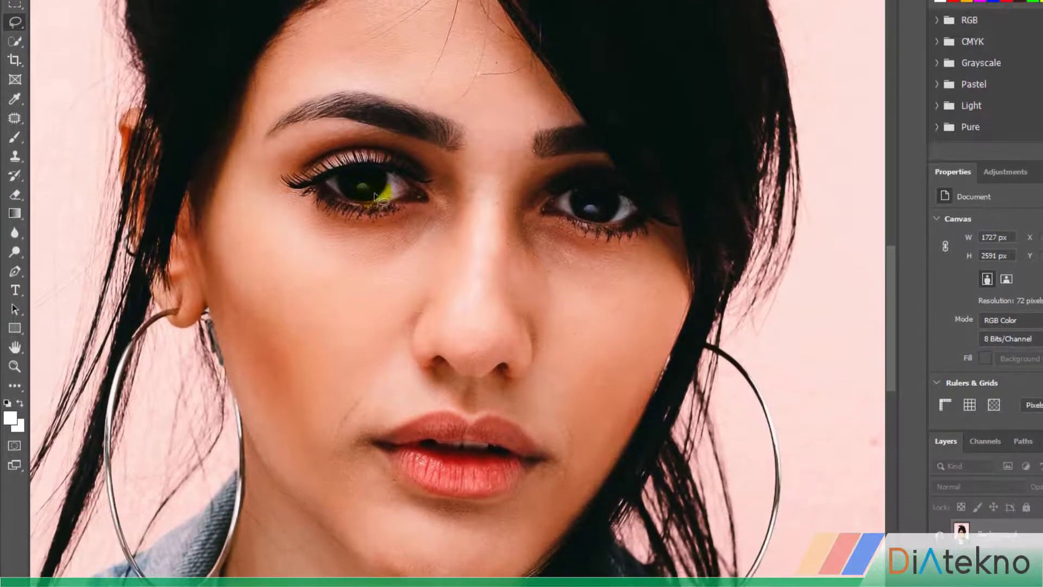
pyautogui.moveTo(484, 262); pyautogui.dragTo(410, 268)
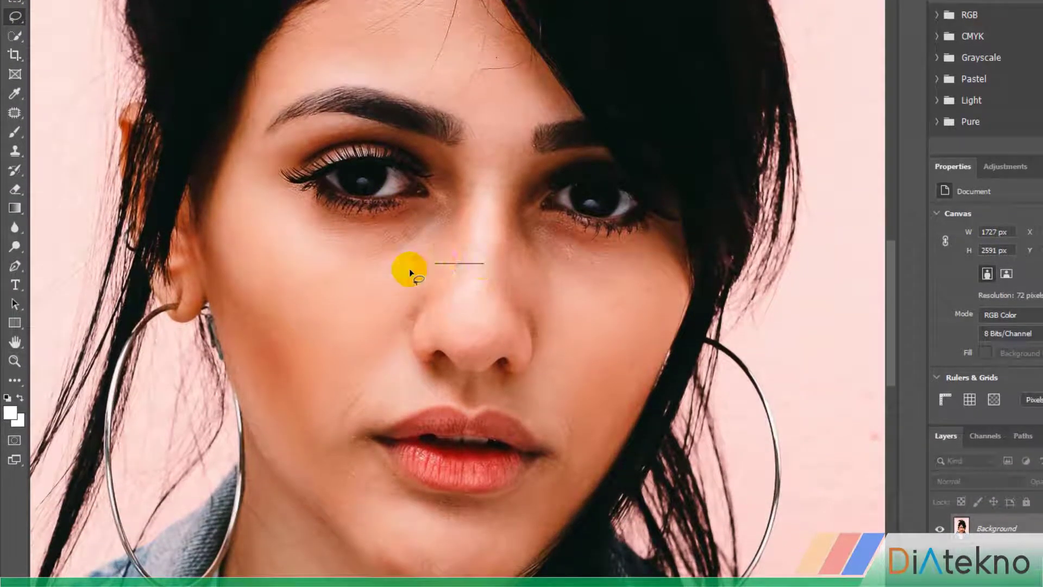
pyautogui.moveTo(340, 341)
pyautogui.mouseDown()
pyautogui.moveTo(321, 412)
pyautogui.moveTo(323, 447)
pyautogui.moveTo(346, 490)
pyautogui.moveTo(403, 532)
pyautogui.moveTo(510, 536)
pyautogui.moveTo(564, 500)
pyautogui.moveTo(582, 468)
pyautogui.moveTo(588, 393)
pyautogui.moveTo(569, 309)
pyautogui.moveTo(528, 276)
pyautogui.moveTo(478, 266)
pyautogui.mouseUp()
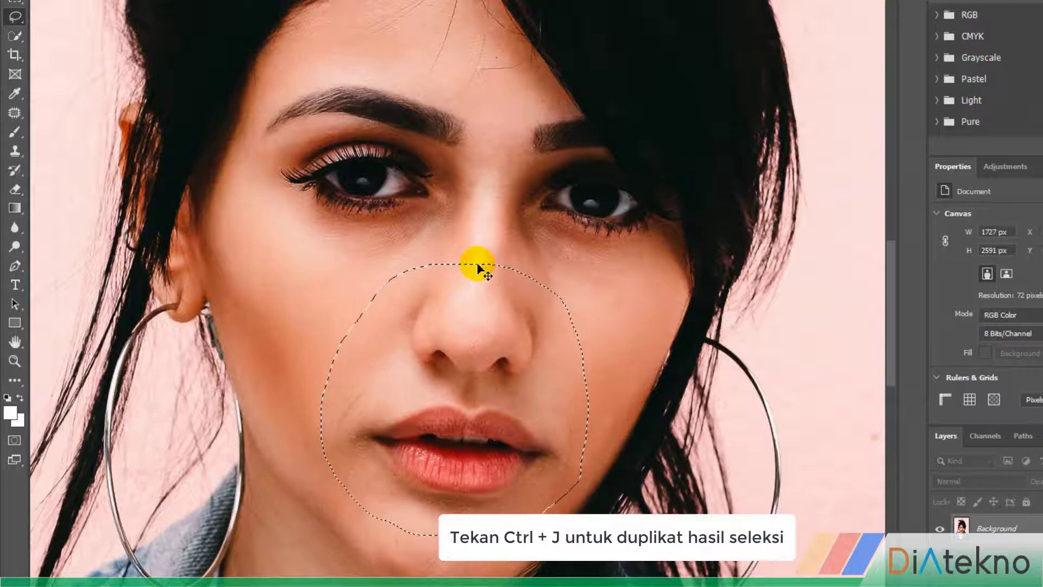
pyautogui.hotkey('ctrl', 'j')
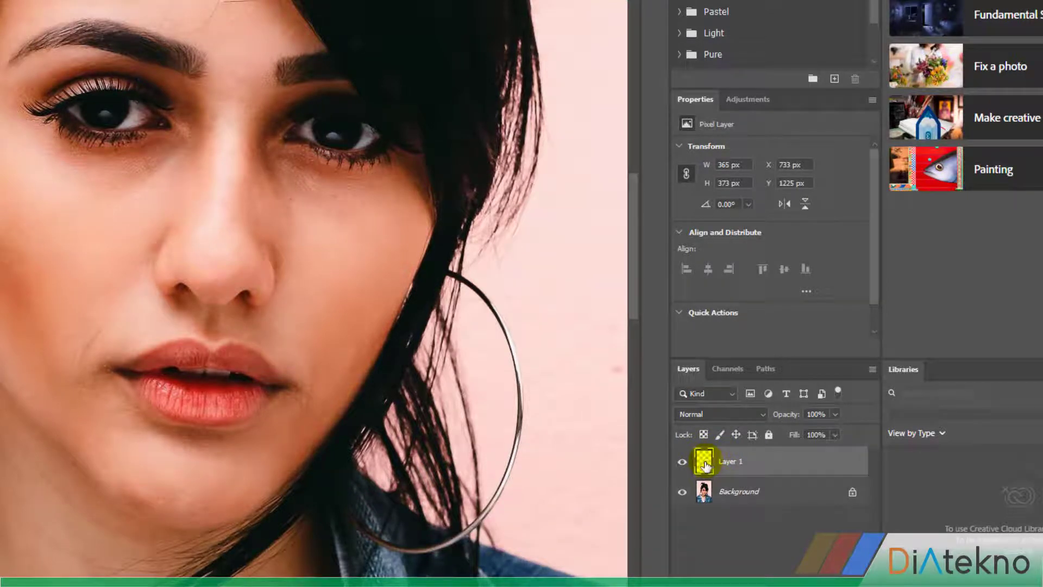
# Convert the copied nose-and-mouth layer to a smart object and start Puppet Warp on it
pyautogui.rightClick(739, 462)
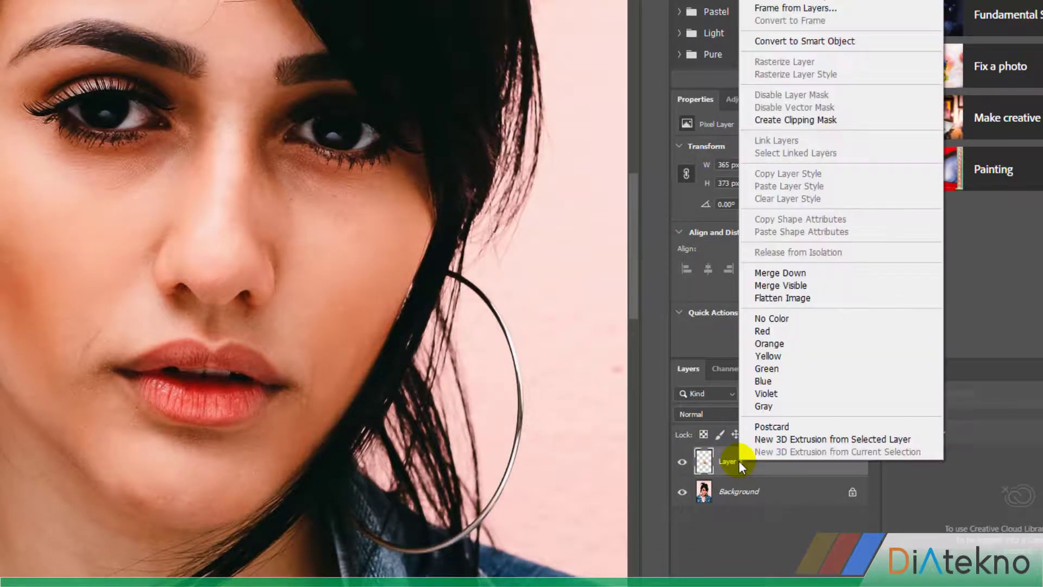
pyautogui.click(800, 44)
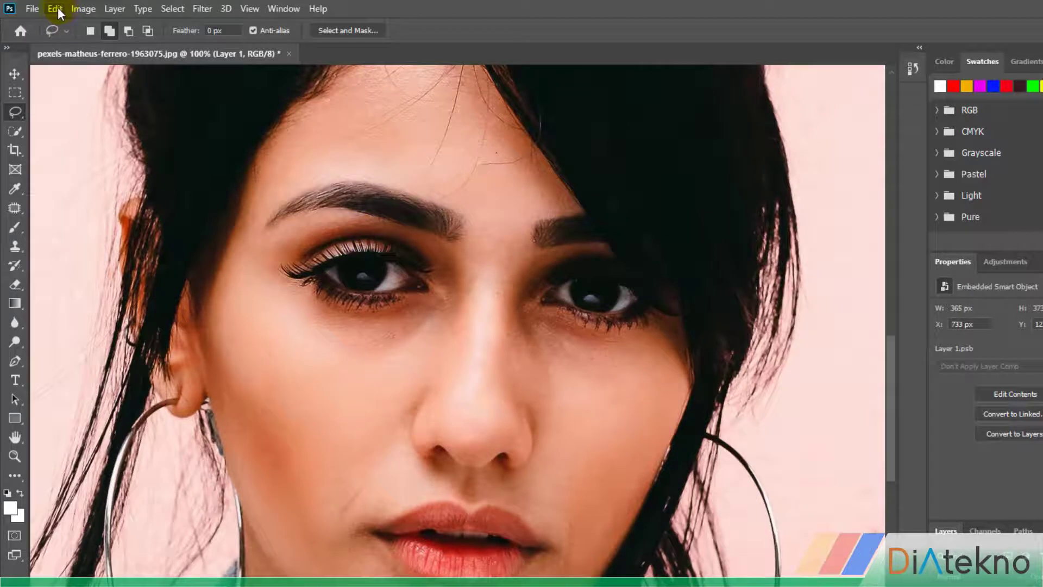
pyautogui.click(56, 8)
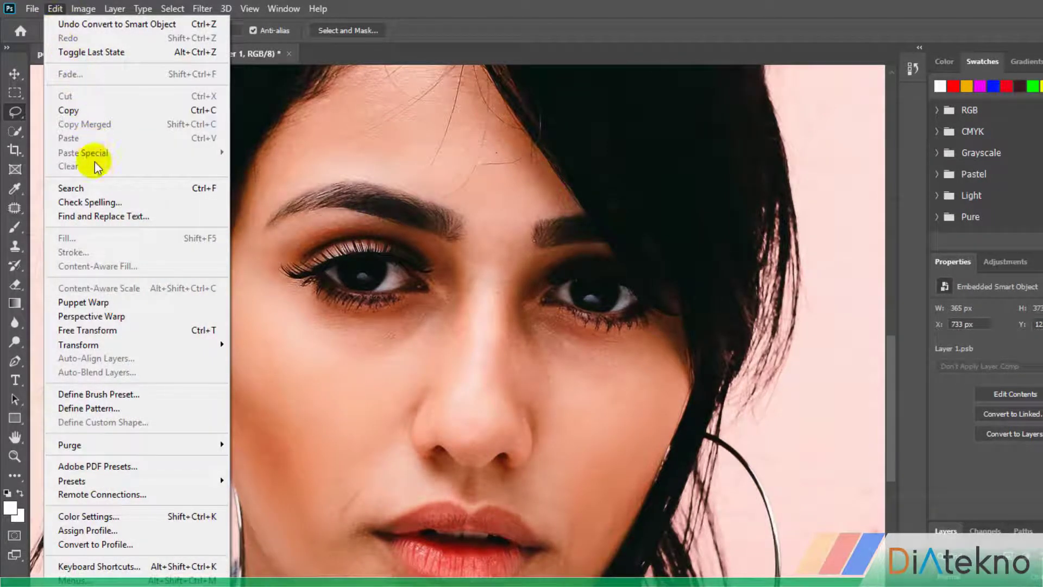
pyautogui.click(85, 303)
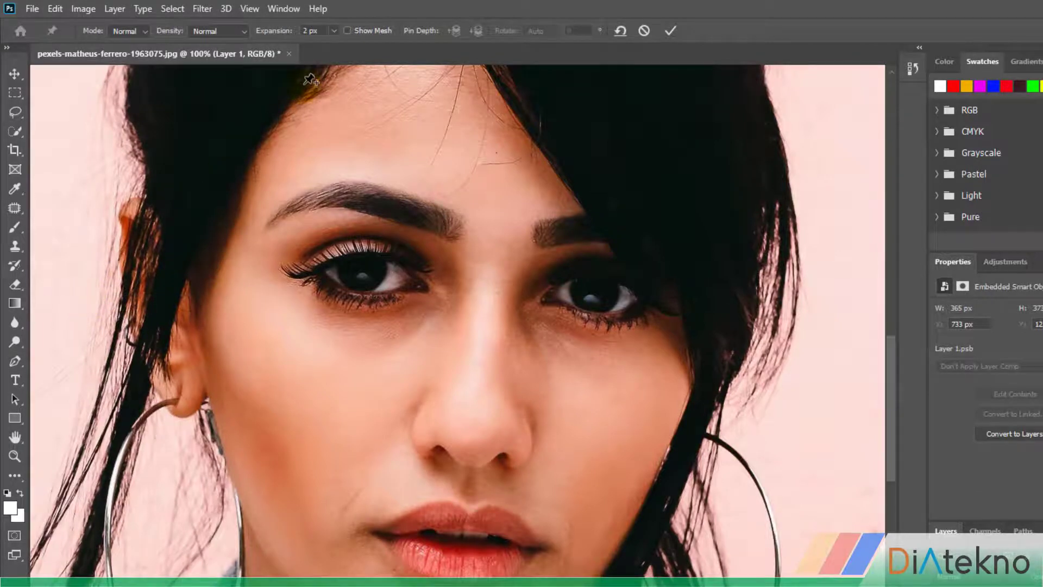
# Preview the Puppet Warp mesh over the nose and mouth, leaving it hidden
pyautogui.click(347, 31)
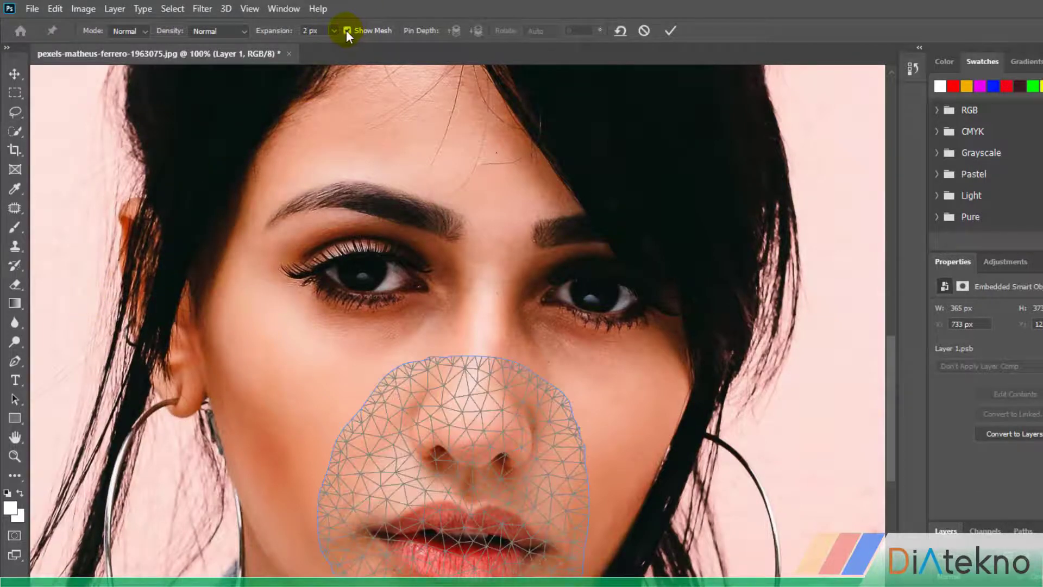
pyautogui.click(346, 30)
pyautogui.click(347, 30)
pyautogui.click(347, 30)
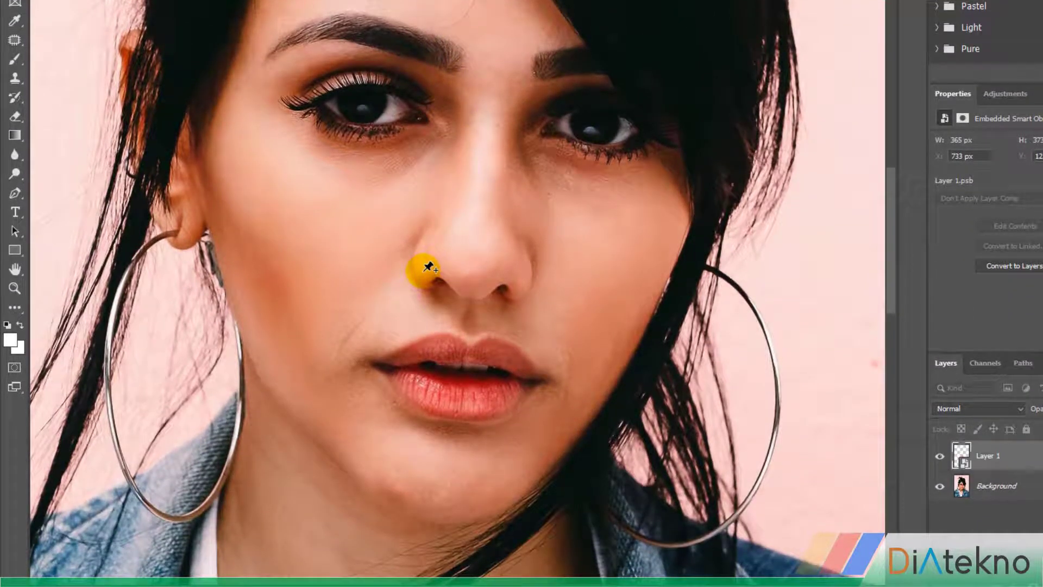
# Place three Puppet Warp pins along the base of the nose and move the middle pin up to shorten the nose tip
pyautogui.click(423, 270)
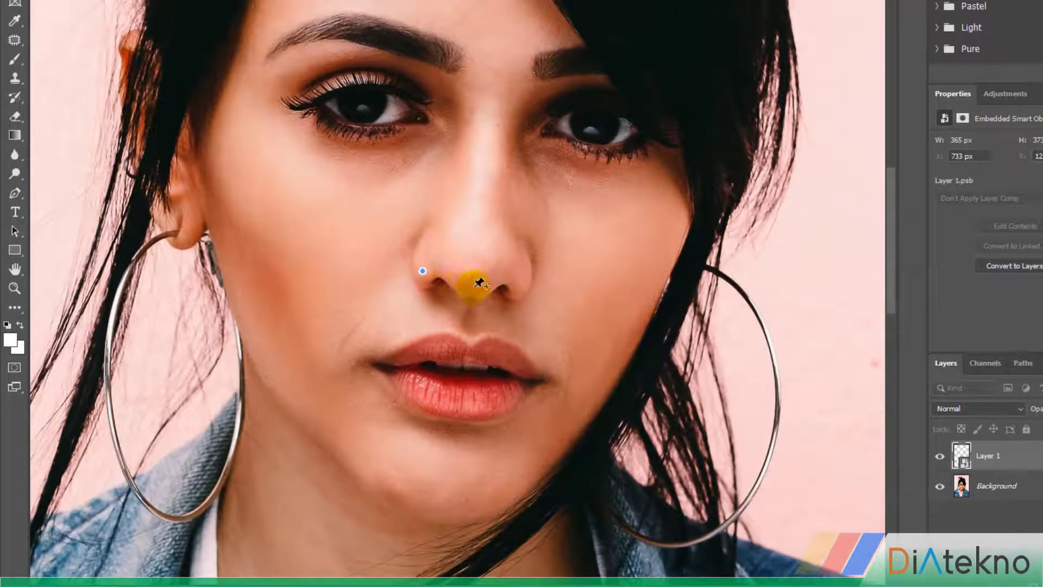
pyautogui.click(473, 286)
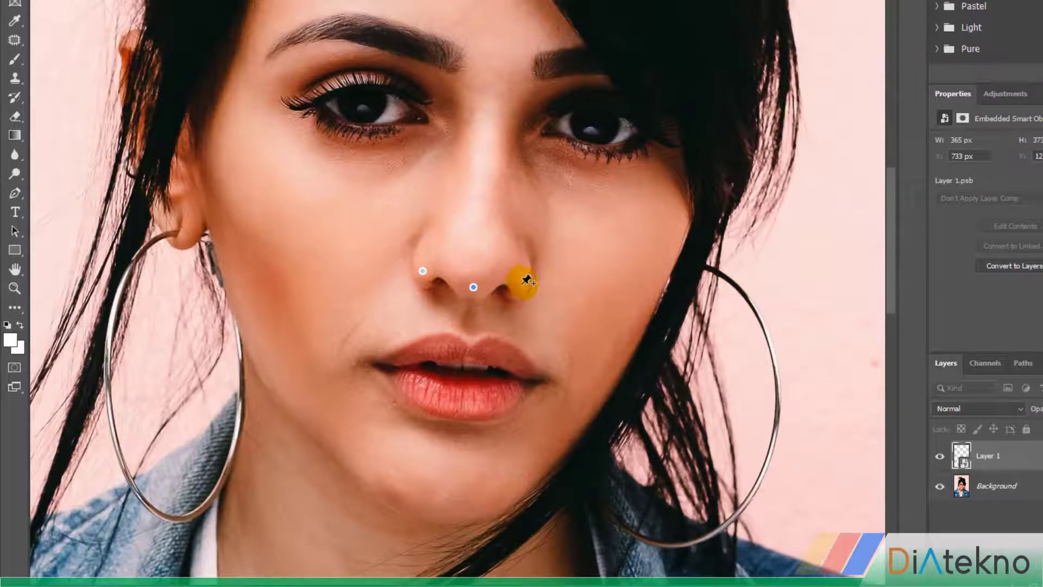
pyautogui.click(520, 285)
pyautogui.click(474, 287)
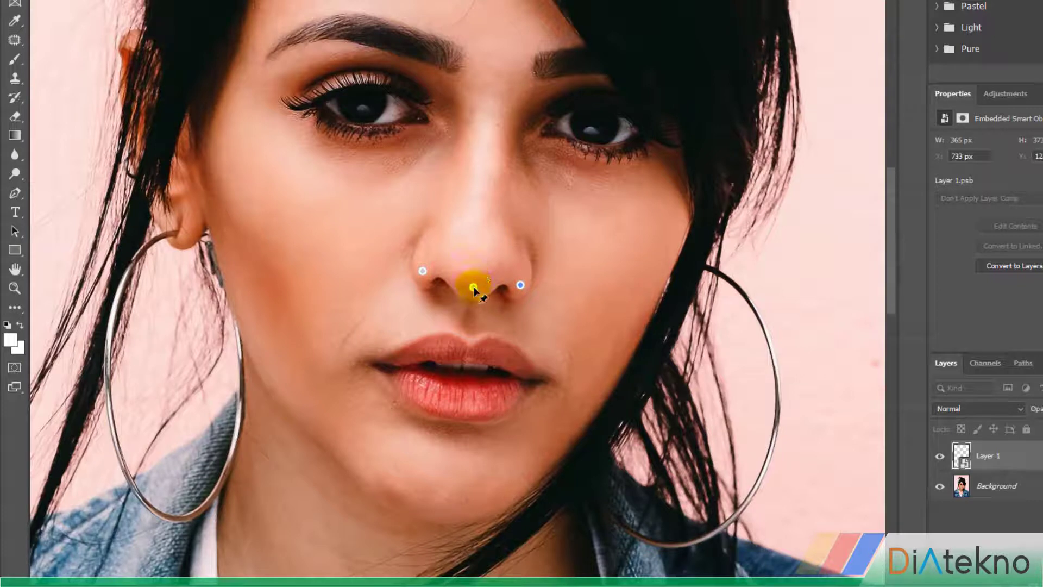
pyautogui.moveTo(473, 285); pyautogui.dragTo(473, 268)
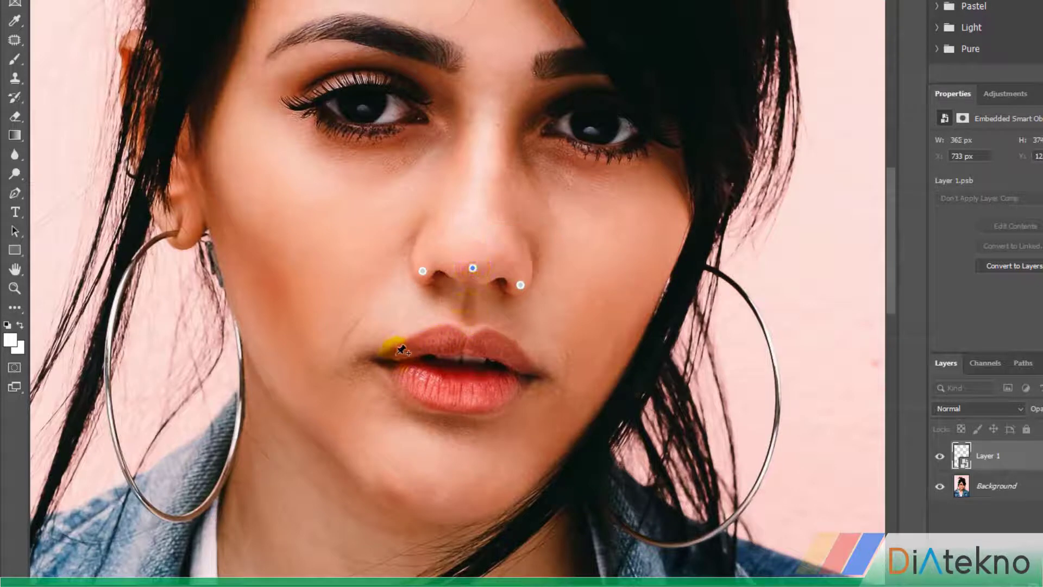
# Place warp pins around the mouth: one at each corner, three along the upper lip and three along the lower lip
pyautogui.click(375, 358)
pyautogui.click(433, 341)
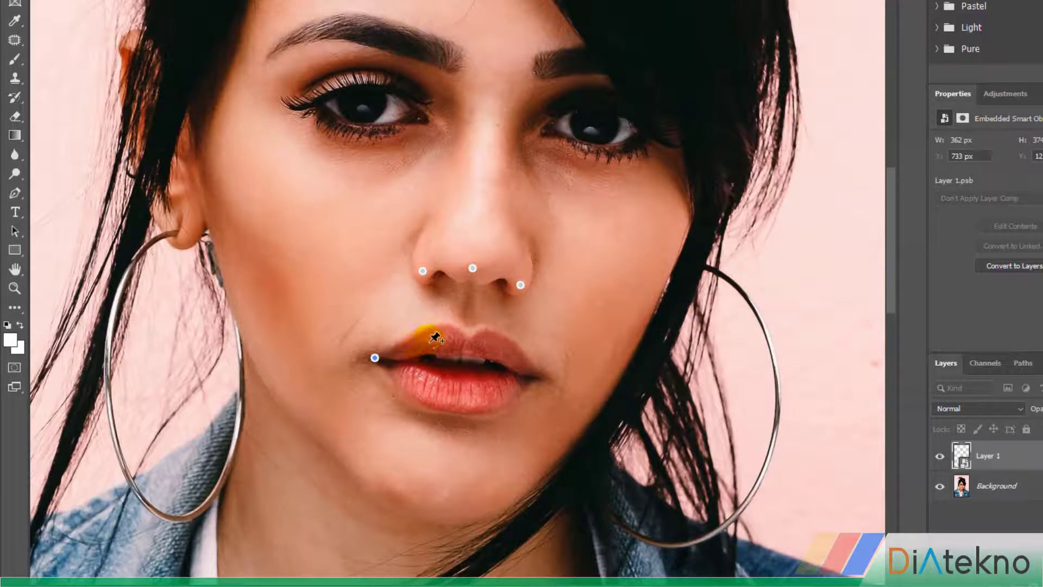
pyautogui.click(465, 340)
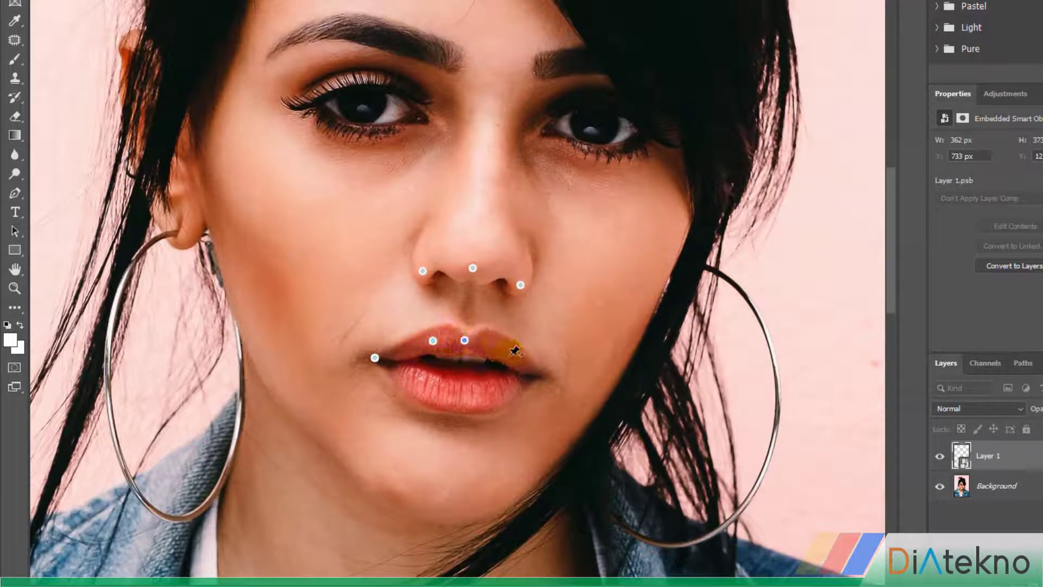
pyautogui.click(505, 343)
pyautogui.click(540, 371)
pyautogui.click(500, 395)
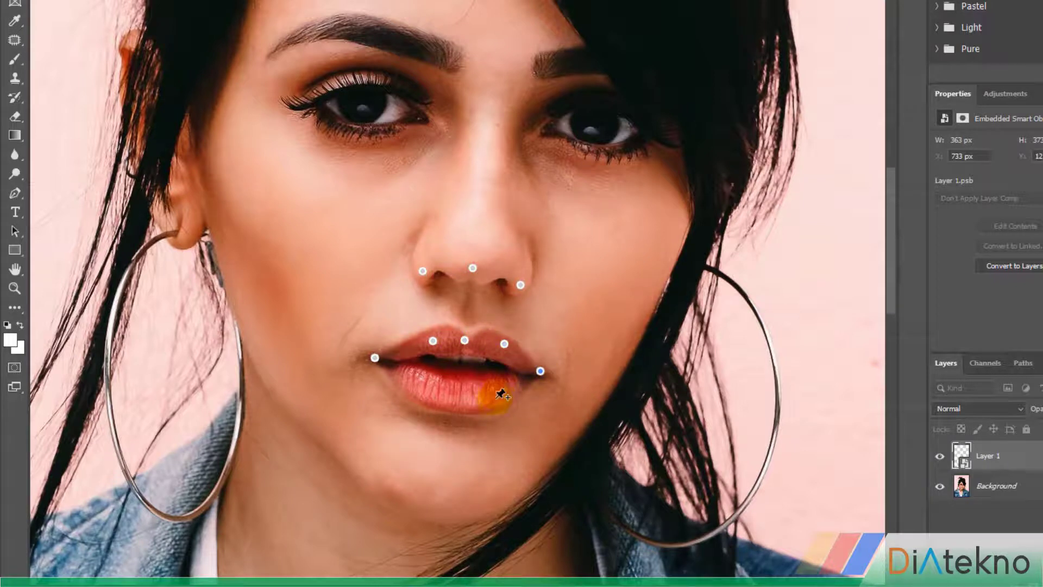
pyautogui.click(464, 406)
pyautogui.click(417, 401)
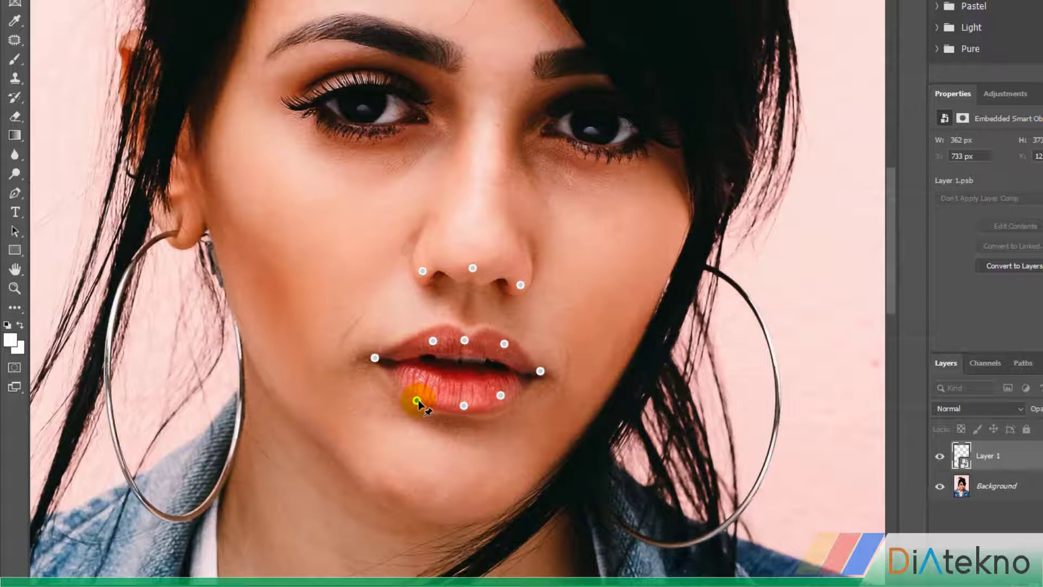
# Move the lower-lip pins up and the upper-lip pins down to make the lips thinner
pyautogui.moveTo(417, 401); pyautogui.dragTo(502, 395)
pyautogui.click(463, 405)
pyautogui.click(500, 390)
pyautogui.click(433, 341)
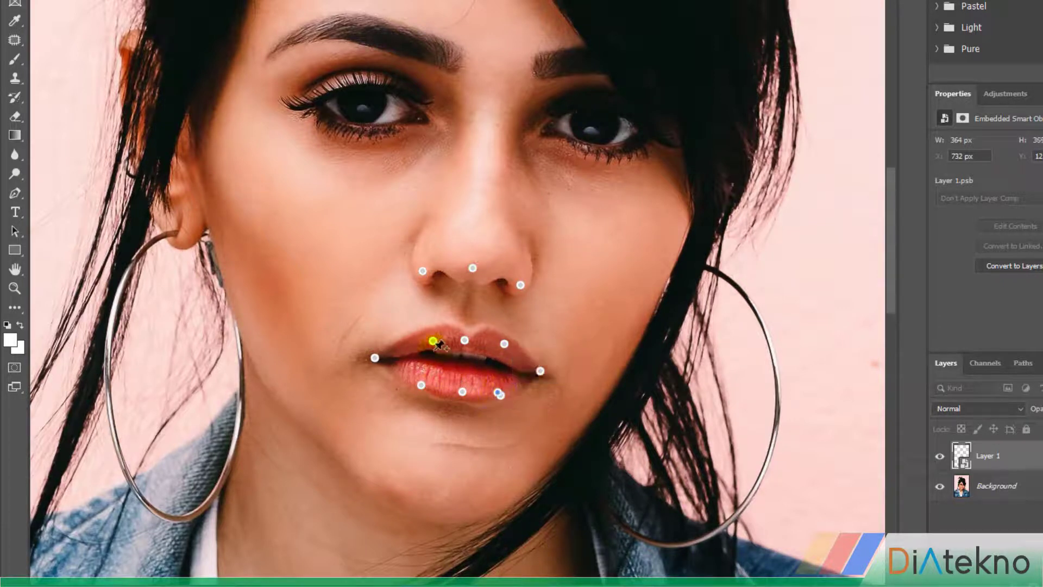
pyautogui.moveTo(434, 343); pyautogui.dragTo(508, 366)
# Pull both mouth-corner pins outward to widen the mouth, and slightly rotate the warp at the right corner
pyautogui.click(375, 359)
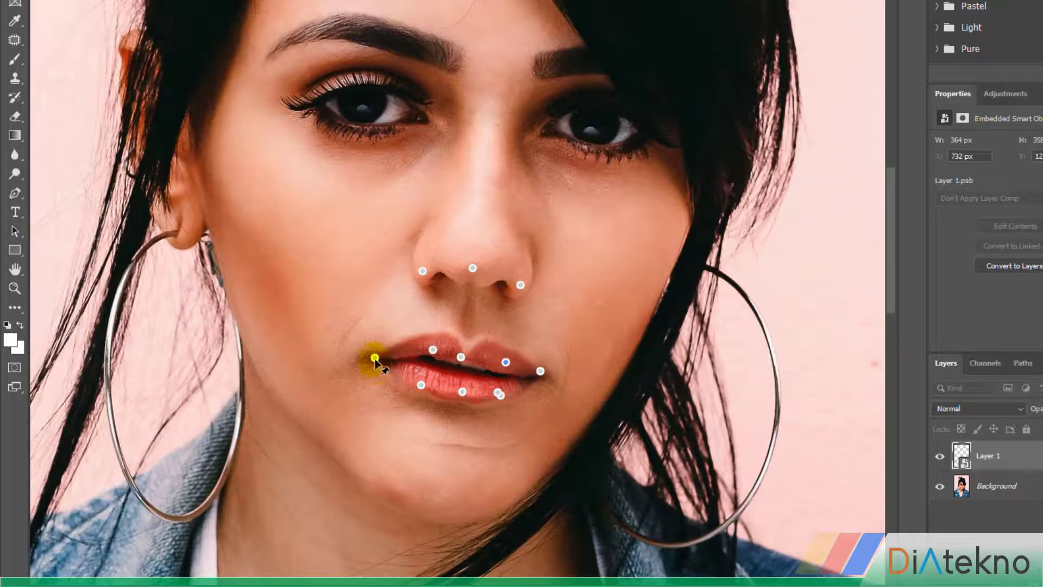
pyautogui.moveTo(365, 358); pyautogui.dragTo(352, 357)
pyautogui.click(540, 371)
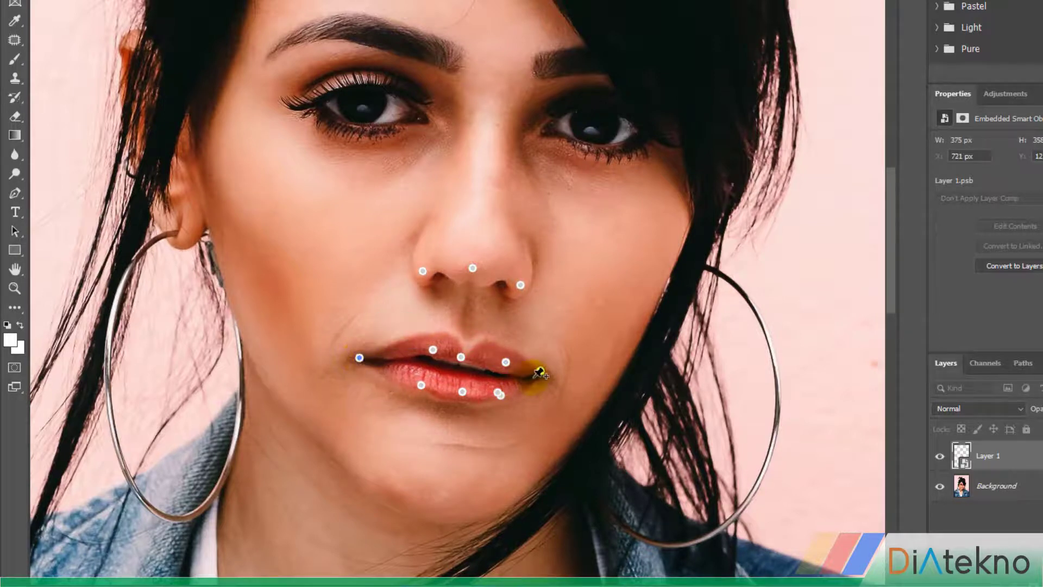
pyautogui.moveTo(540, 372); pyautogui.dragTo(561, 371)
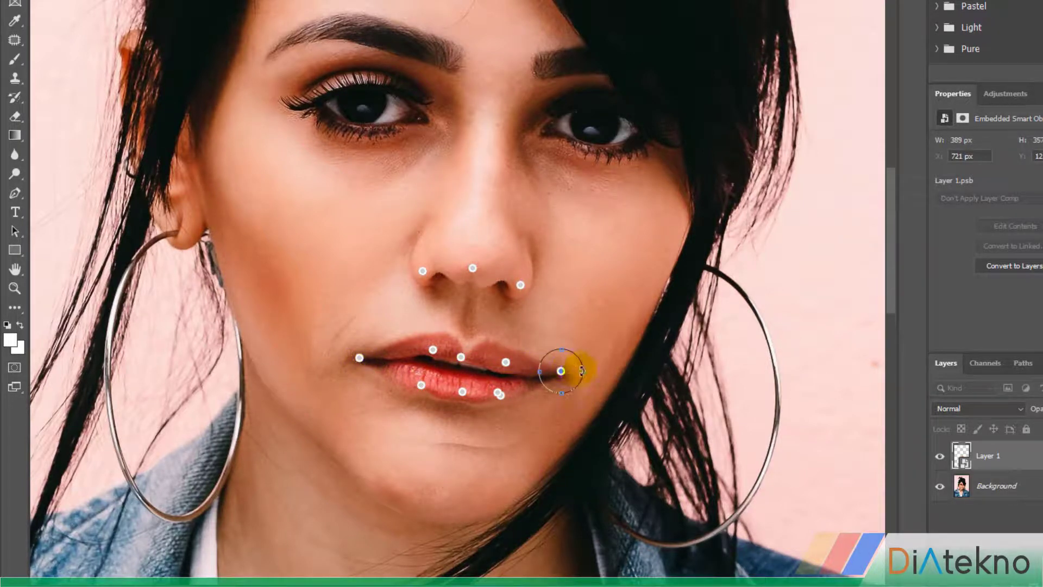
pyautogui.moveTo(581, 371)
pyautogui.mouseDown()
pyautogui.moveTo(577, 351)
pyautogui.moveTo(562, 368)
pyautogui.mouseUp()
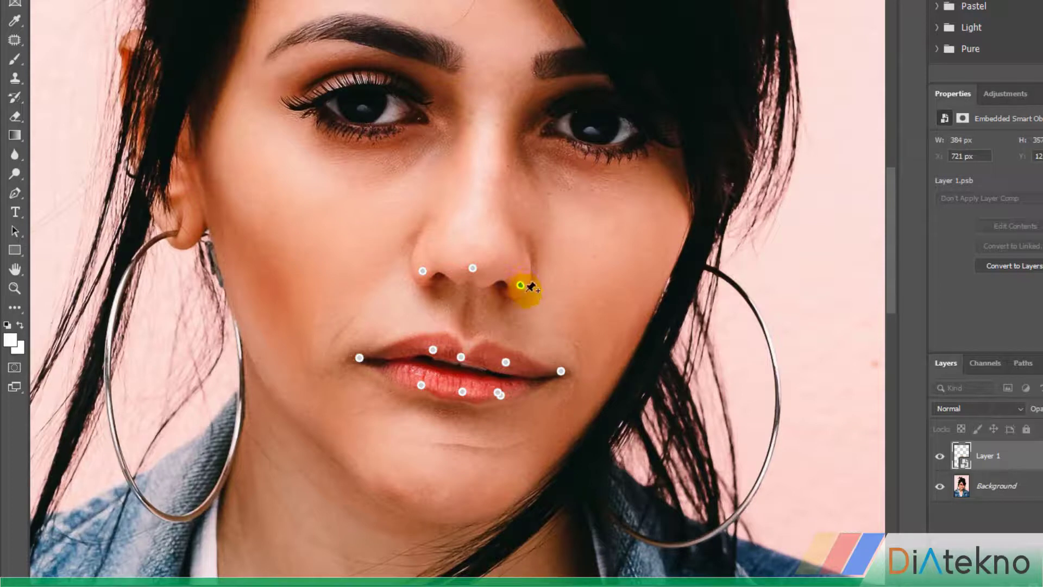
# Fine-tune the warp at the right nostril, remove the duplicate pin on the lower lip's right side and shift the remaining one down and inward
pyautogui.moveTo(533, 303)
pyautogui.mouseDown()
pyautogui.moveTo(548, 303)
pyautogui.moveTo(523, 317)
pyautogui.mouseUp()
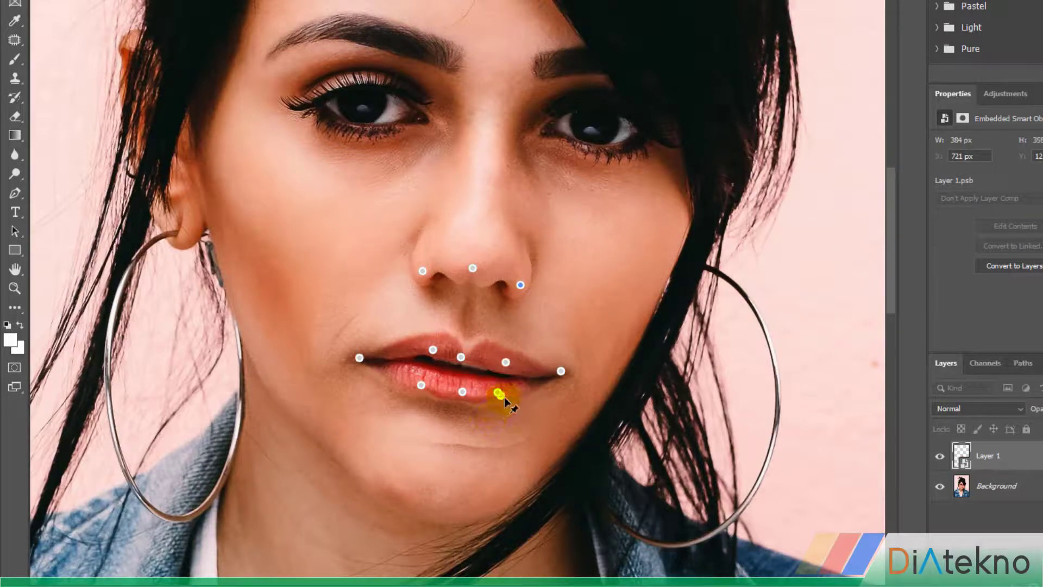
pyautogui.click(500, 396)
pyautogui.moveTo(498, 395); pyautogui.dragTo(497, 392)
pyautogui.click(462, 392)
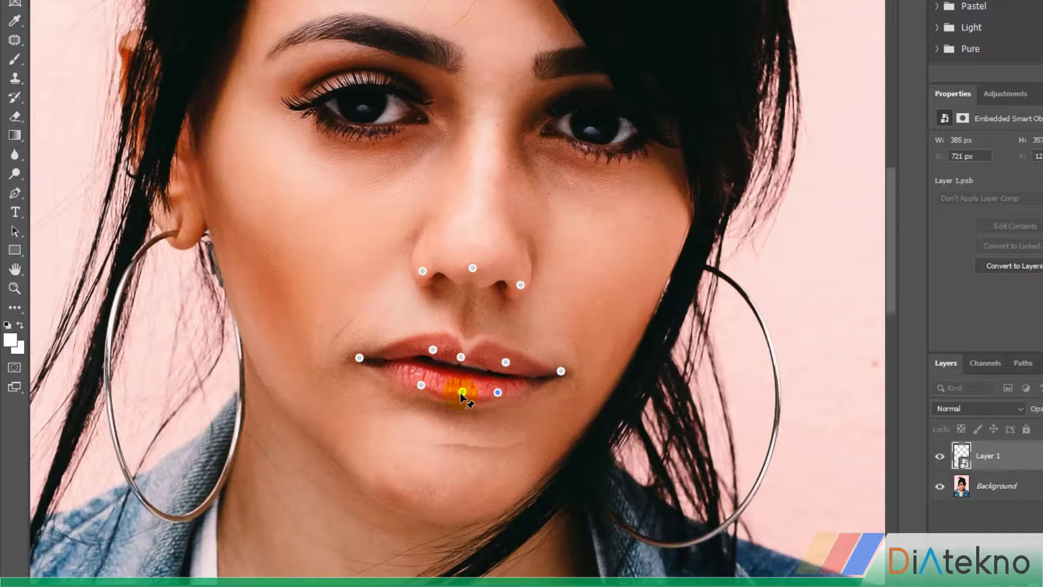
pyautogui.moveTo(462, 392); pyautogui.dragTo(487, 400)
pyautogui.click(498, 393)
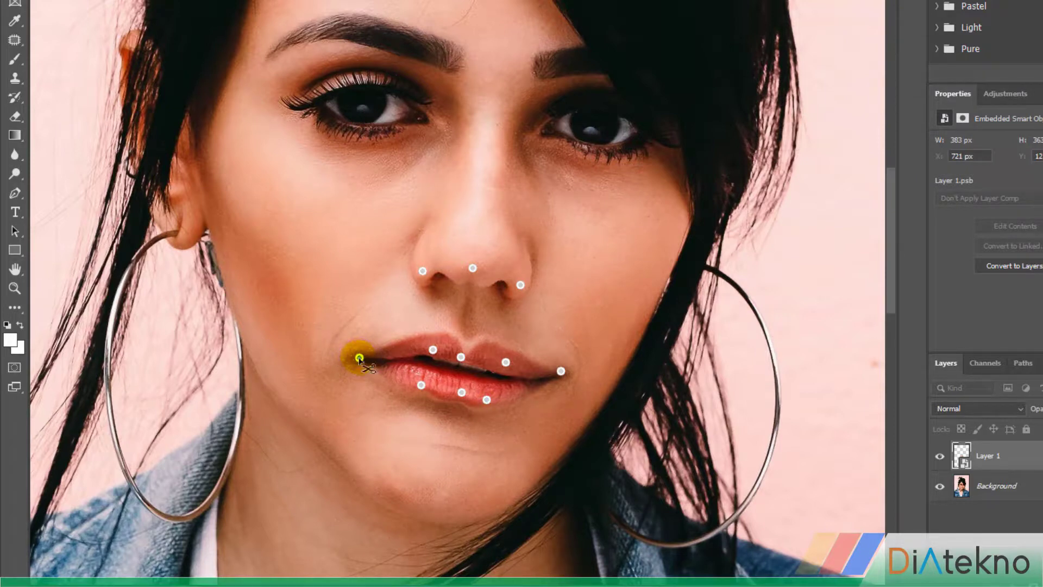
# Slightly rotate the warp at the left mouth corner and apply the Puppet Warp to the nose-and-mouth layer
pyautogui.moveTo(370, 346); pyautogui.dragTo(383, 365)
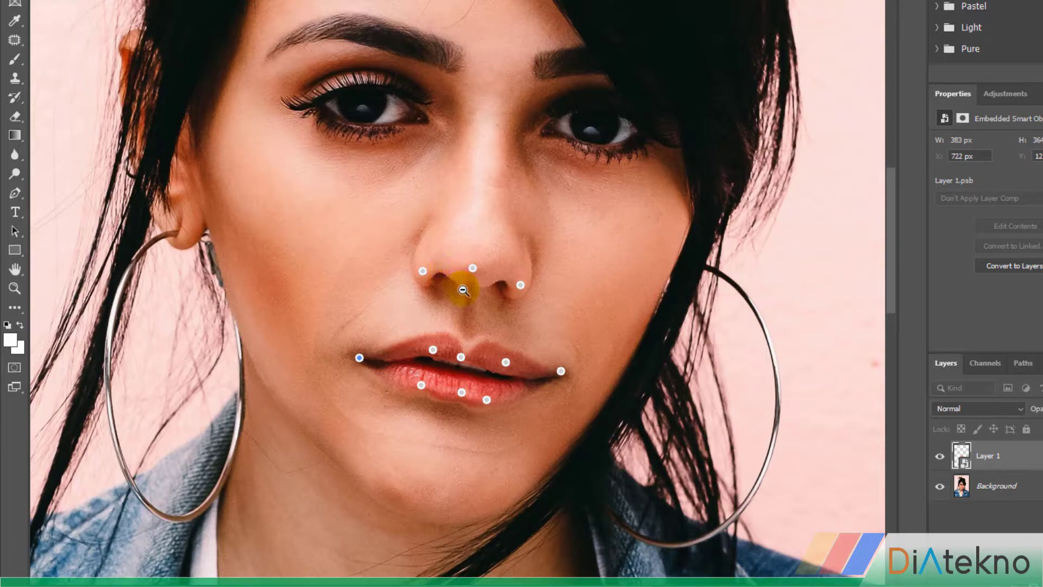
pyautogui.keyDown('alt'); pyautogui.click(463, 290); pyautogui.keyUp('alt')
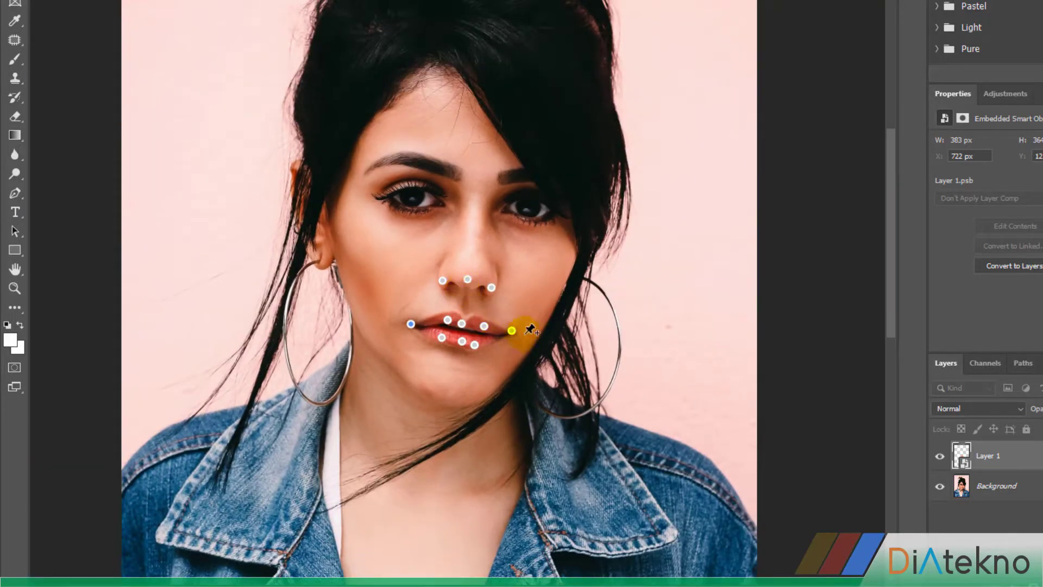
pyautogui.click(15, 1)
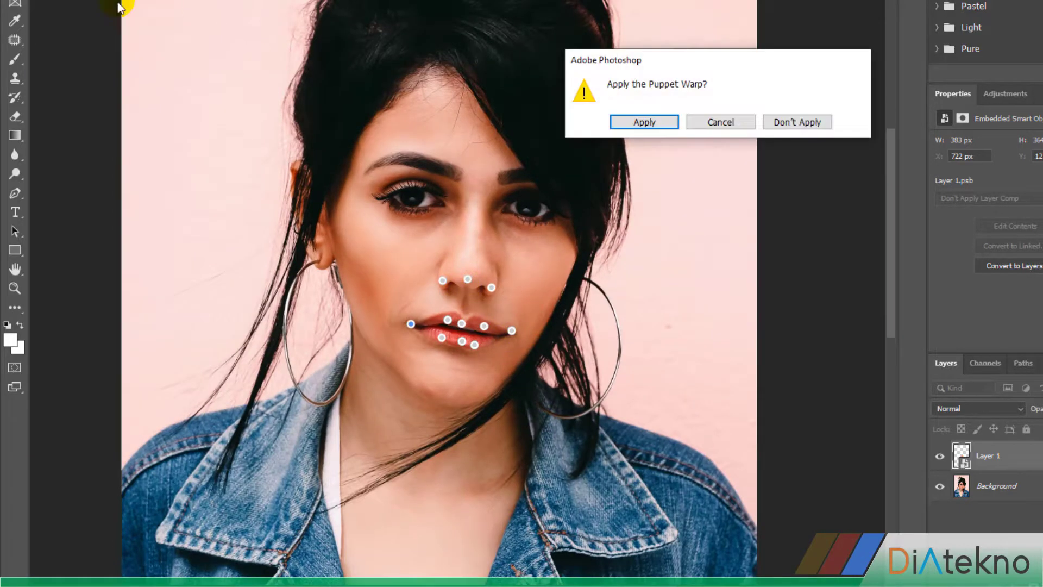
pyautogui.click(630, 124)
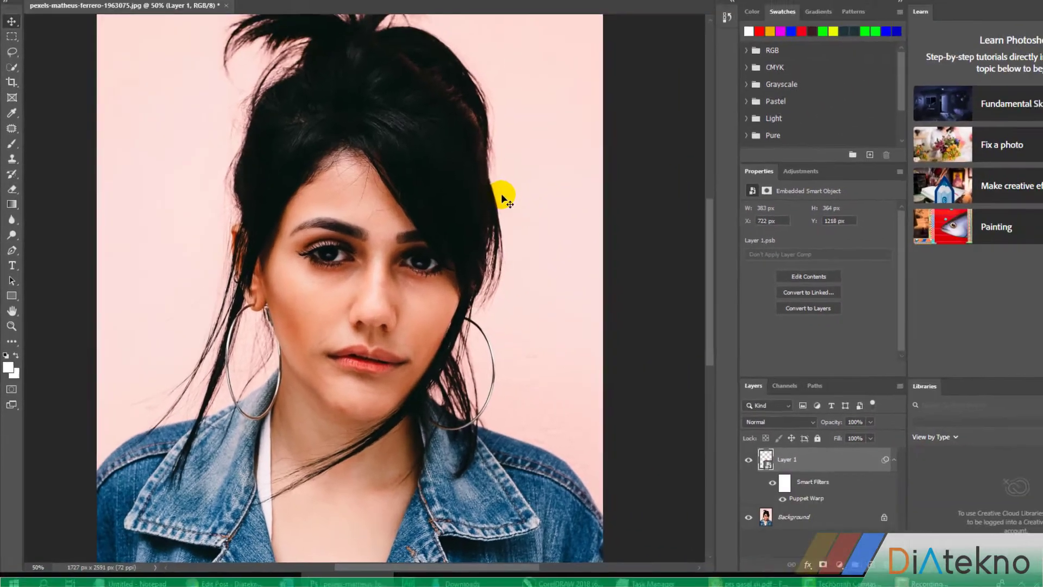